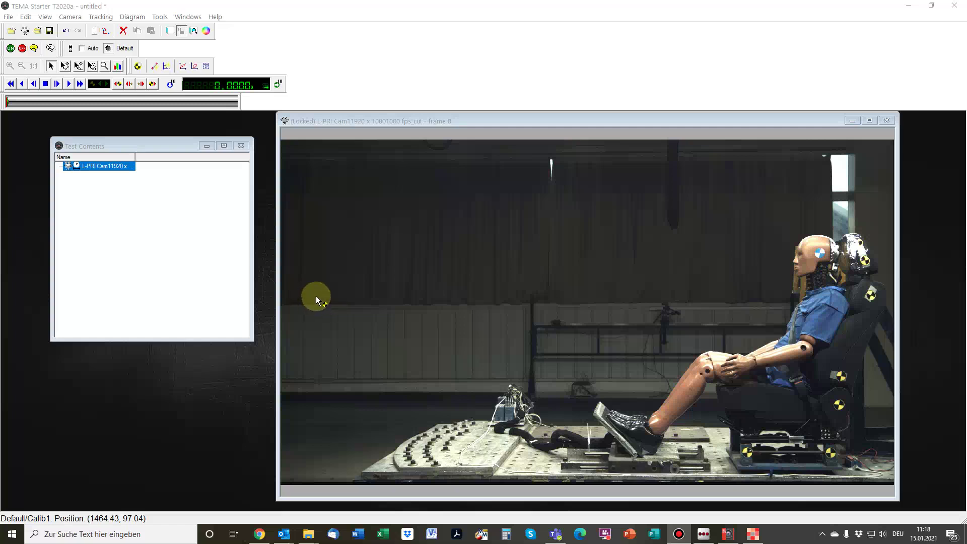
Step: Add a tracking point on the seat base's front target marker, name it Calib1 and centre it on the marker
left_click(137, 66)
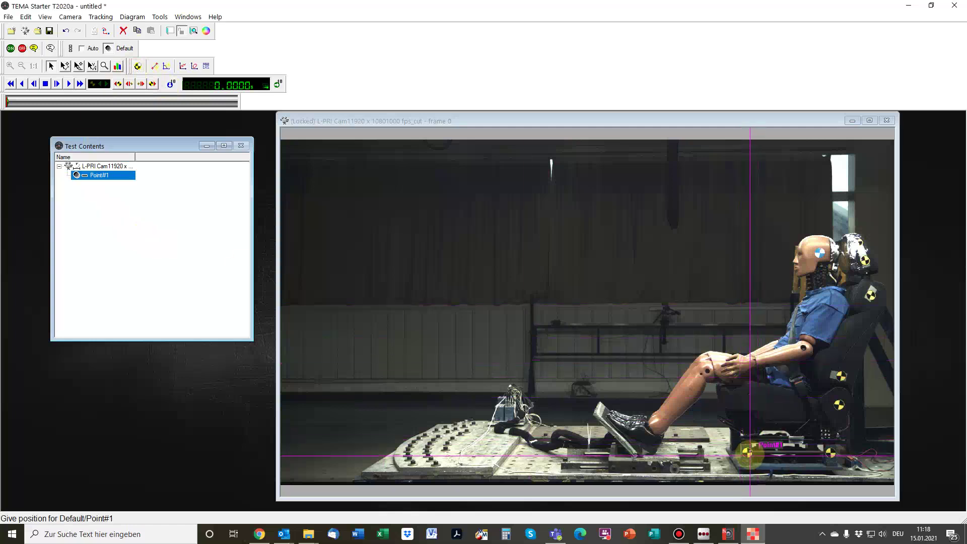
left_click(748, 452)
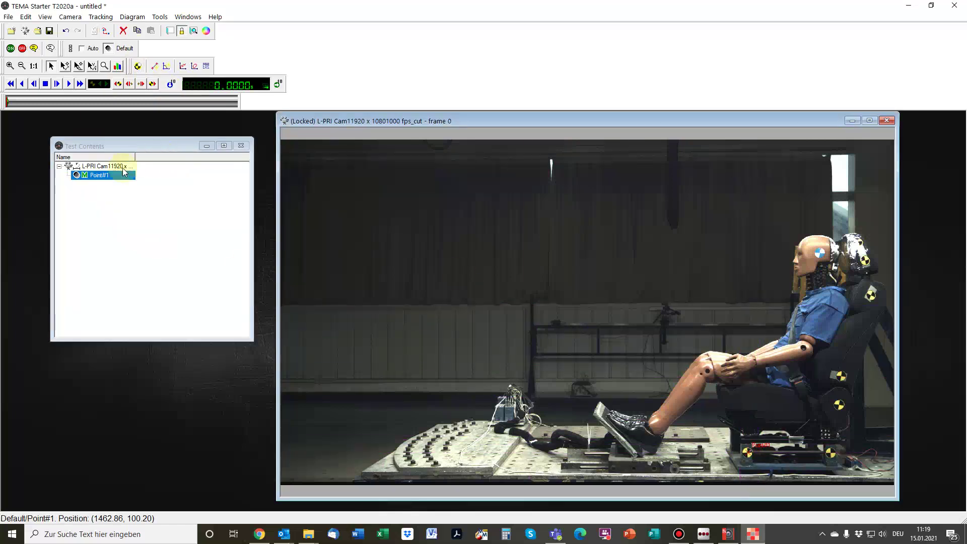
double_click(99, 176)
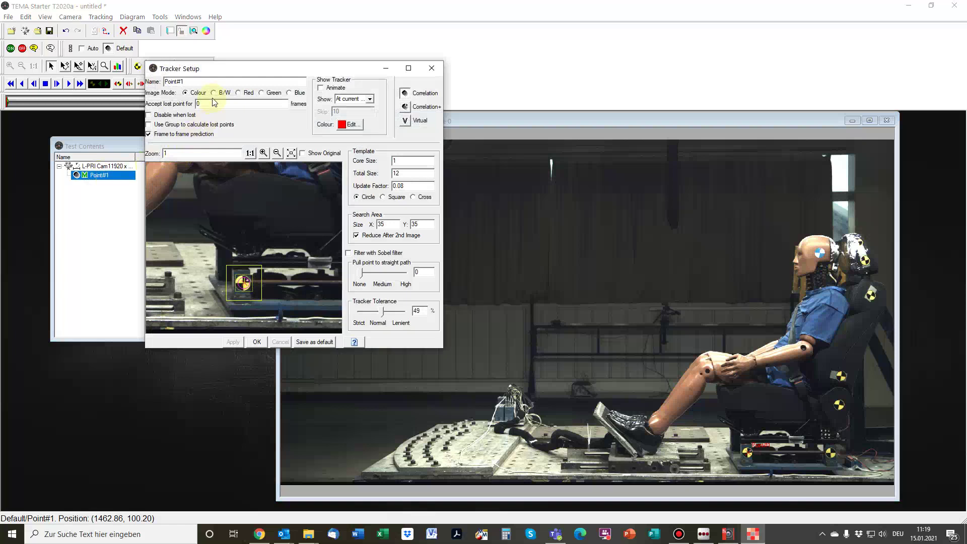
double_click(203, 81)
type("Calib 1")
scroll(240, 291, "up", 3)
scroll(241, 292, "up", 2)
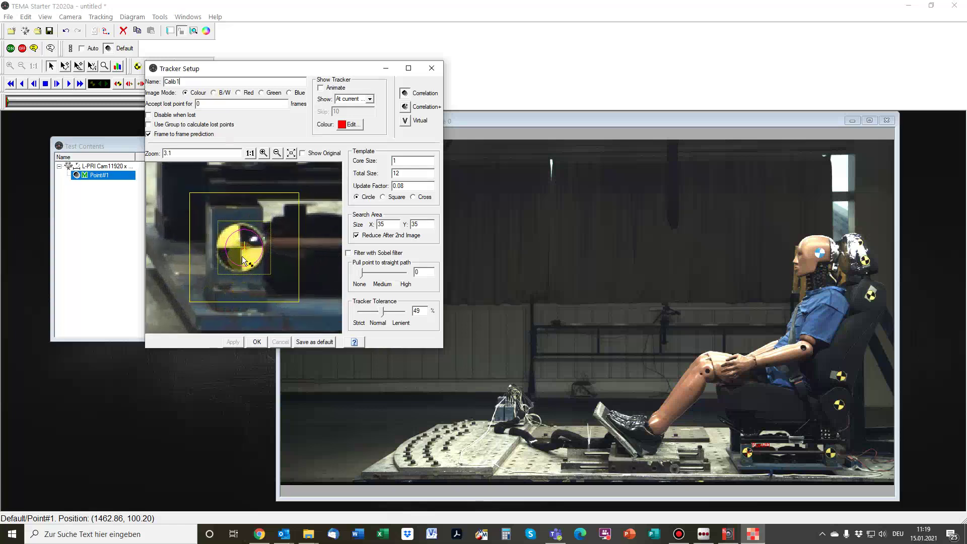
left_click(240, 246)
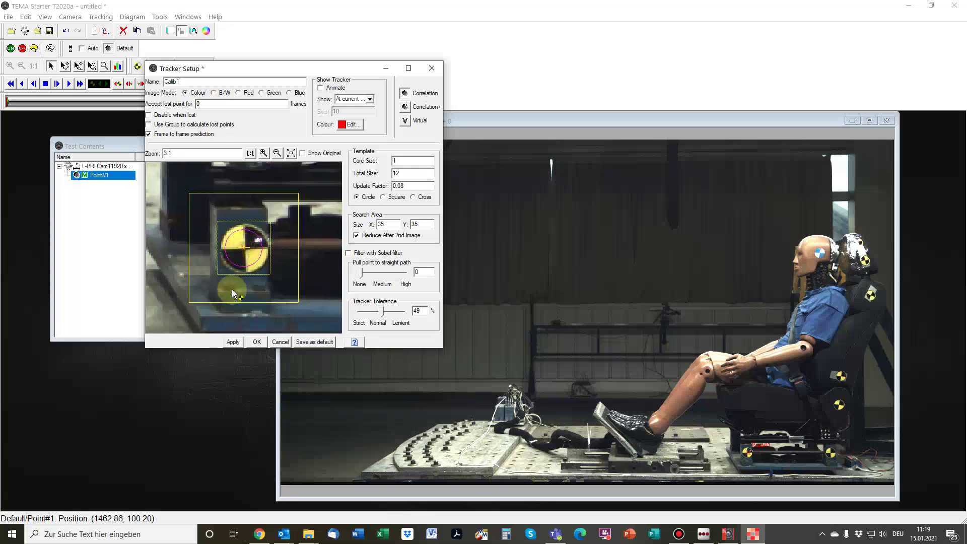
left_click(255, 340)
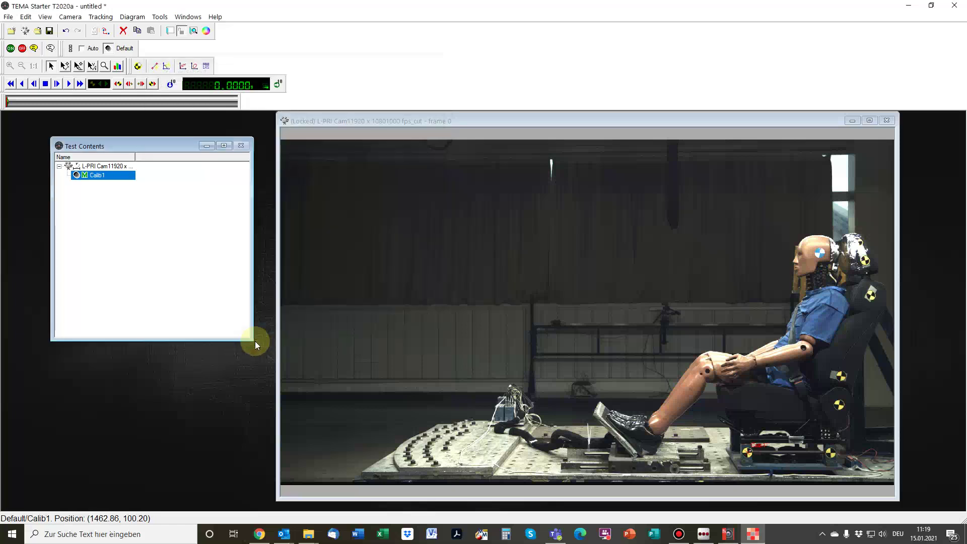
Step: Add a tracking point on the seat base's rear target marker, name it Calib2 and centre it on the marker
left_click(138, 66)
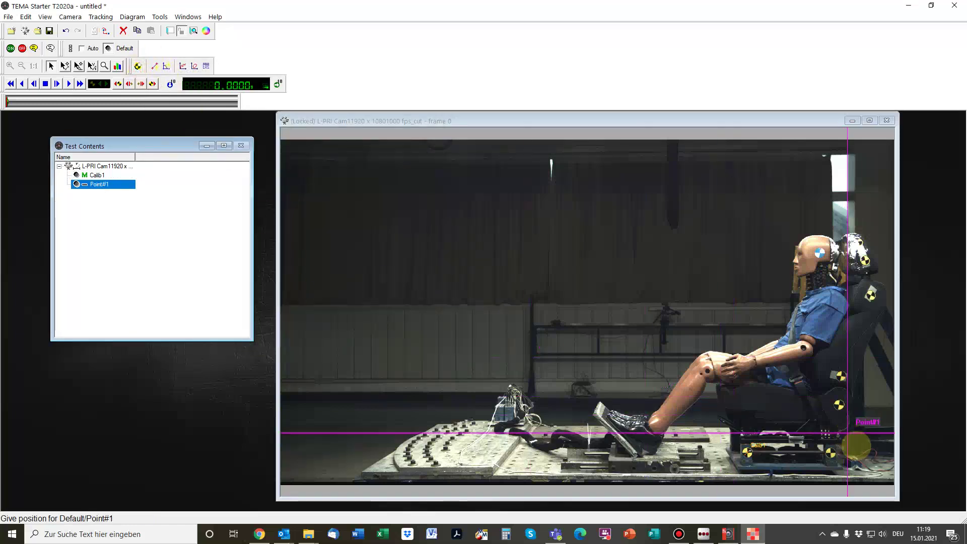
left_click(830, 452)
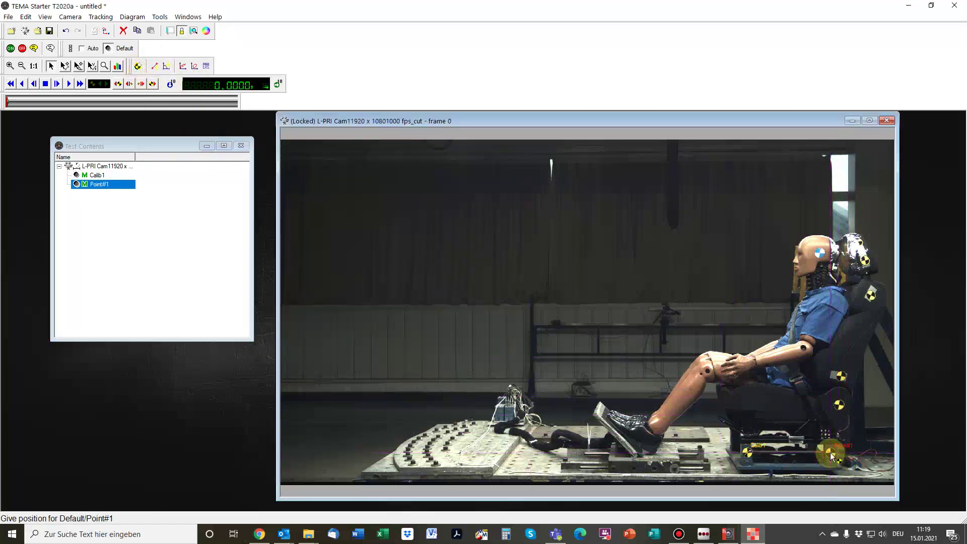
double_click(98, 185)
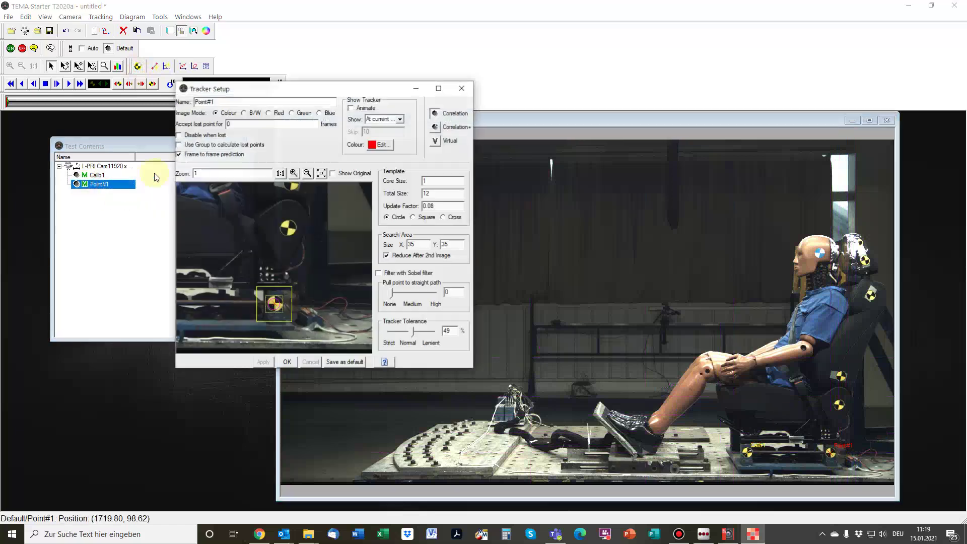
double_click(247, 102)
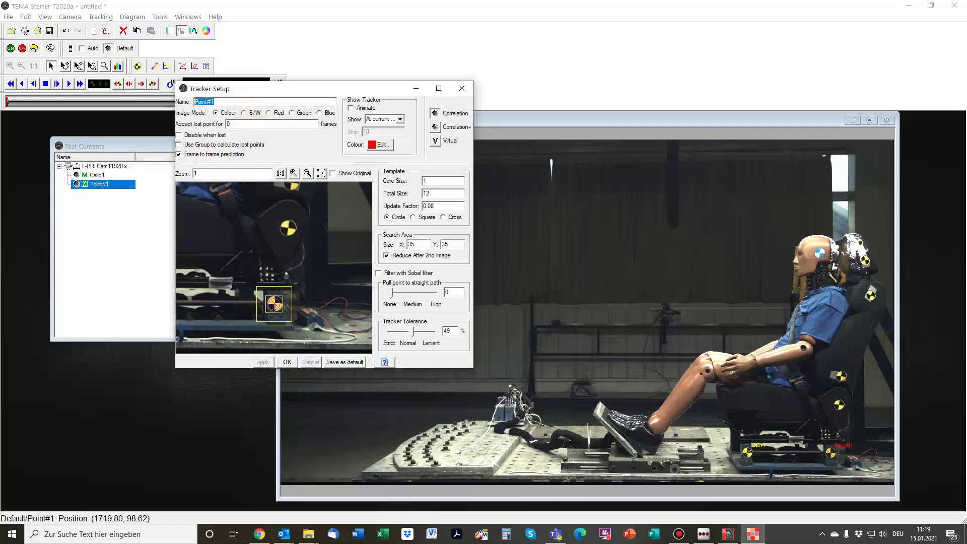
type("Calib2")
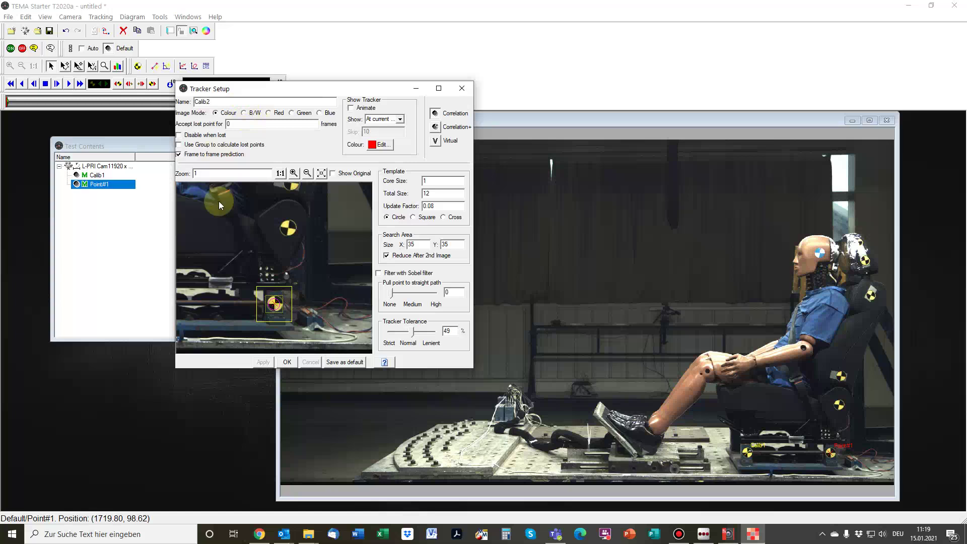
scroll(278, 309, "up", 5)
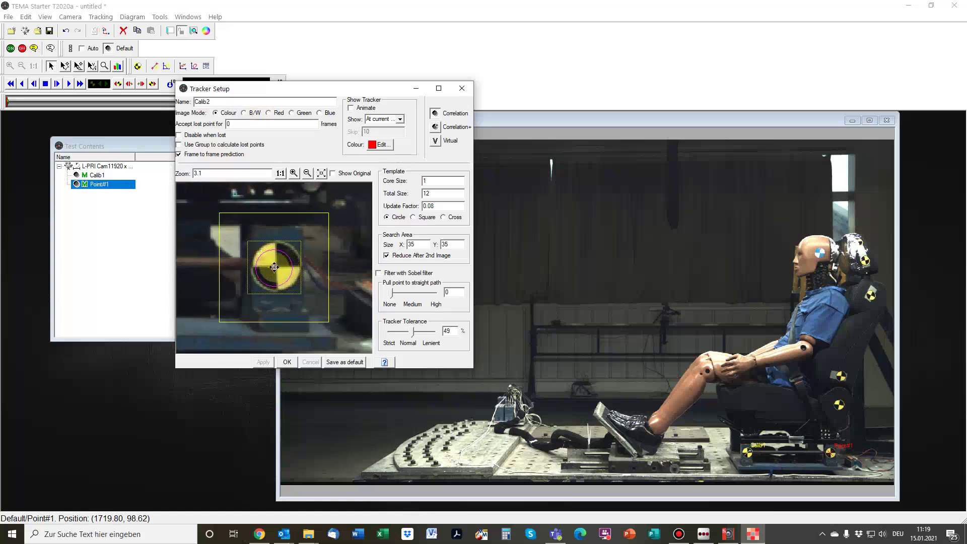
left_click_drag(274, 267, 274, 264)
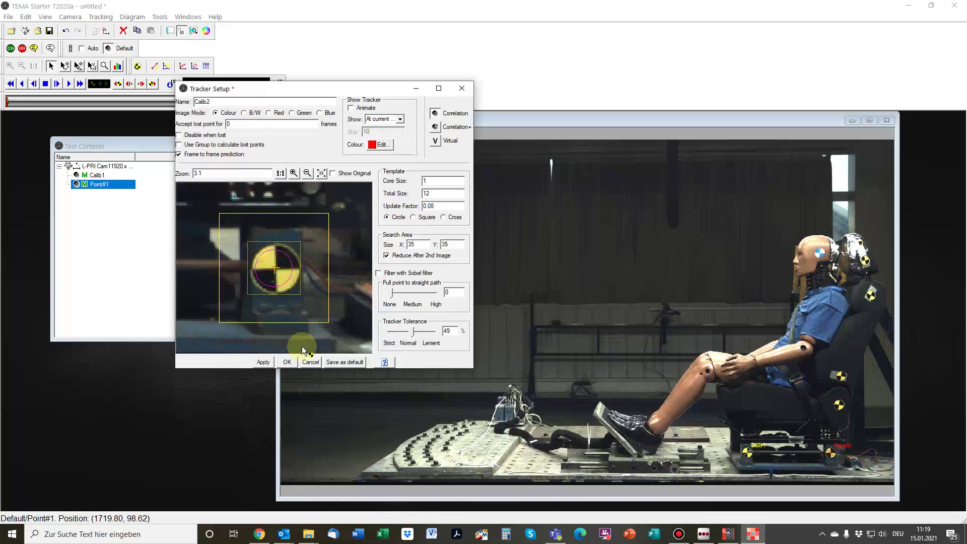
left_click(287, 362)
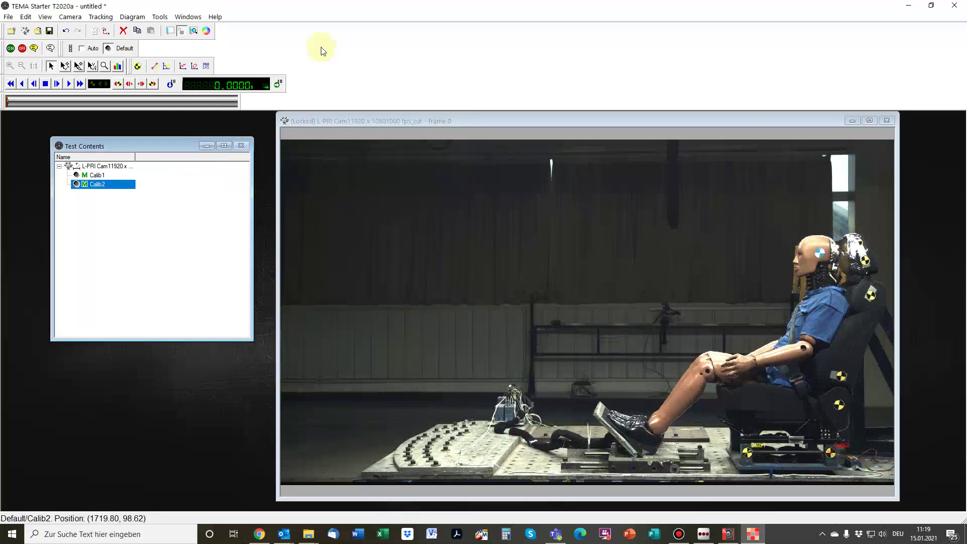
Step: Add a tracking point on the dummy's blue and white head marker and name it Head
left_click(138, 66)
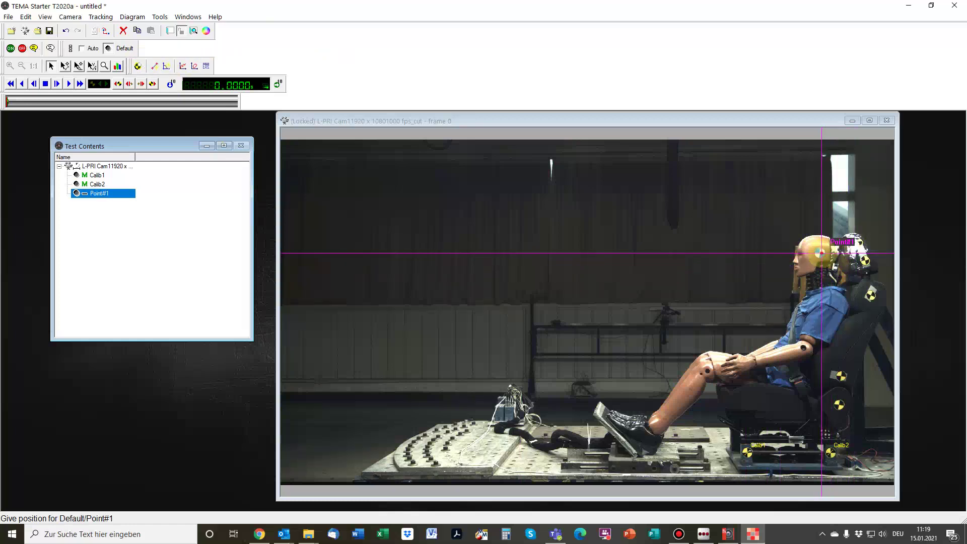
left_click(823, 253)
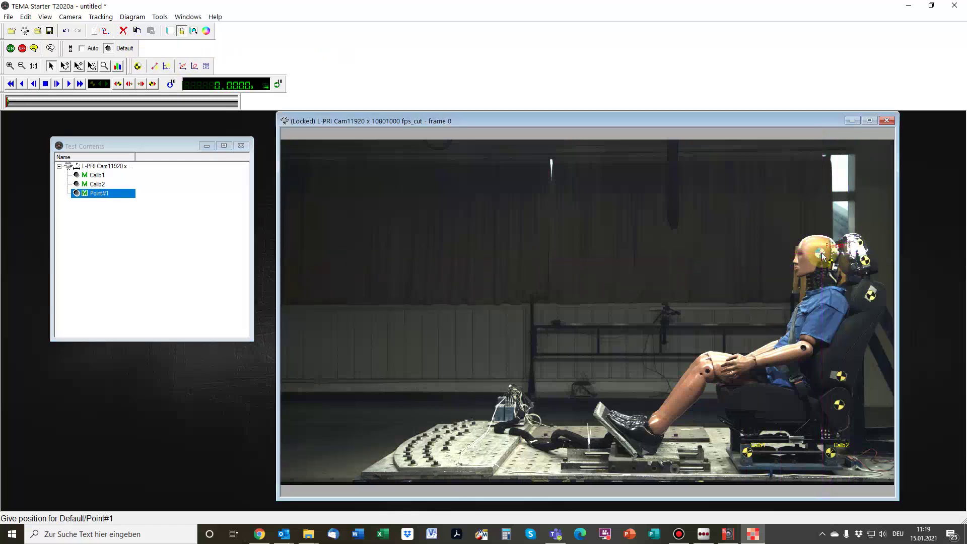
double_click(106, 192)
double_click(281, 122)
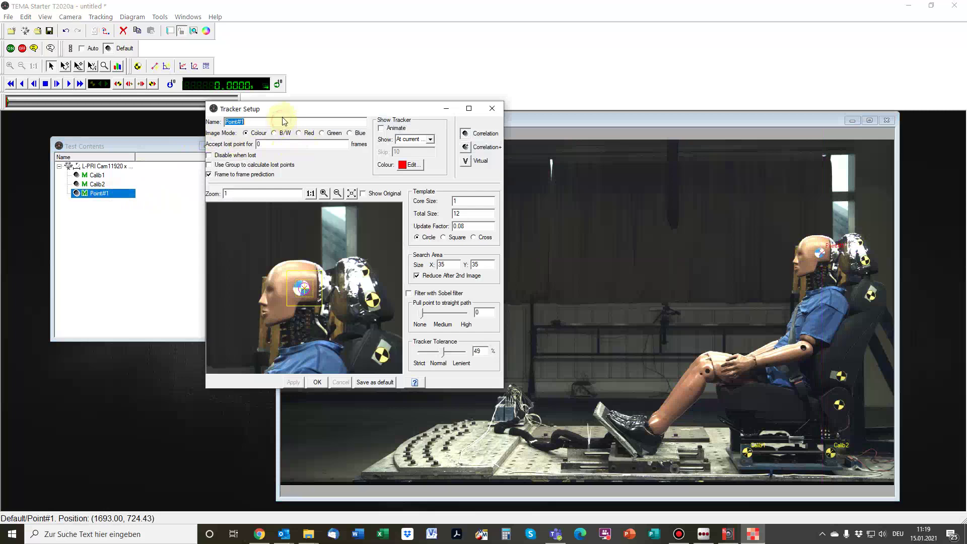
type("Head")
Step: Centre the Head tracker on its marker and shrink its search area to X 30 and Y 24
scroll(283, 259, "down", 1)
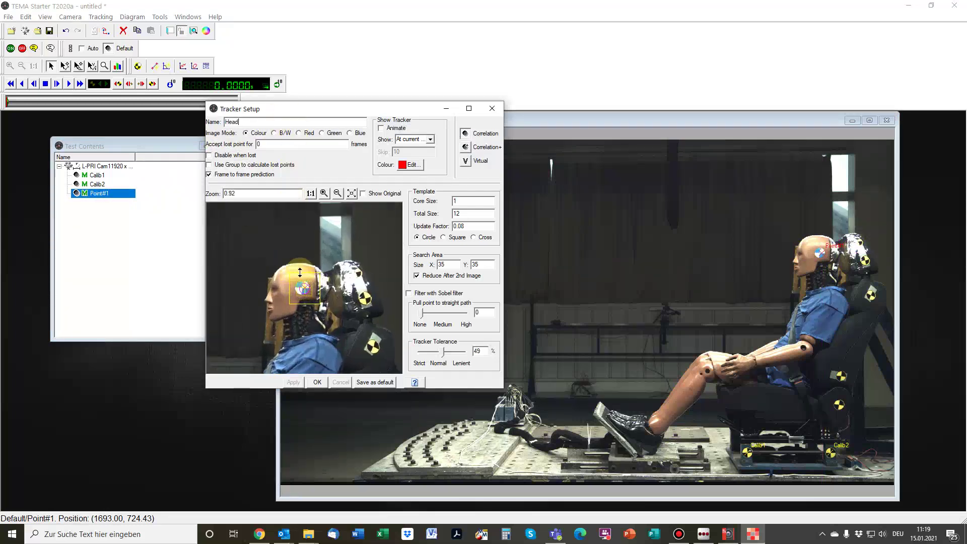
scroll(300, 273, "up", 8)
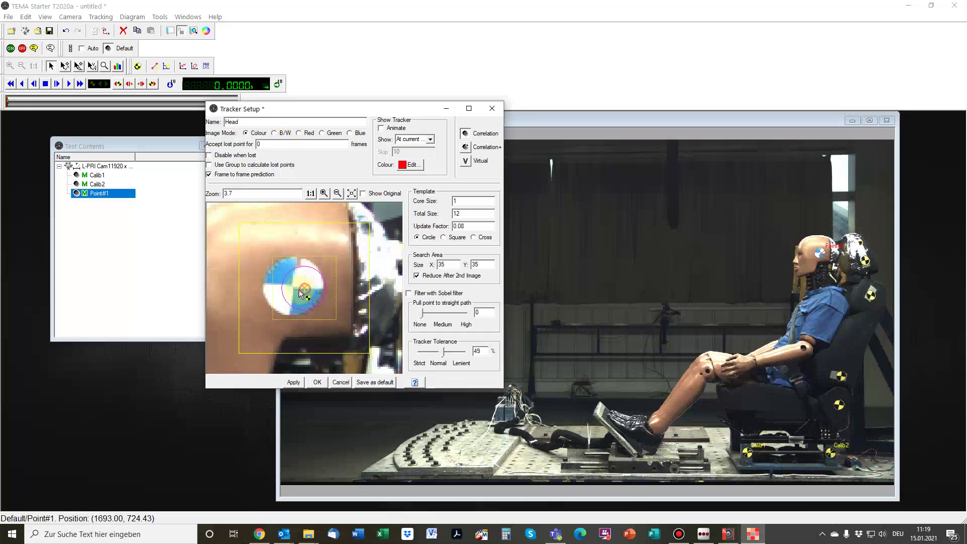
left_click_drag(300, 294, 324, 333)
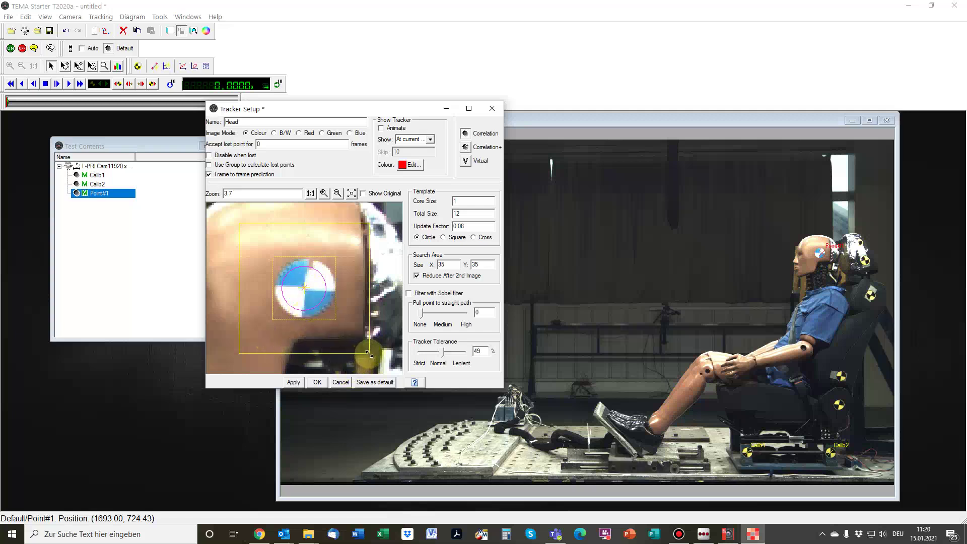
left_click_drag(371, 355, 363, 334)
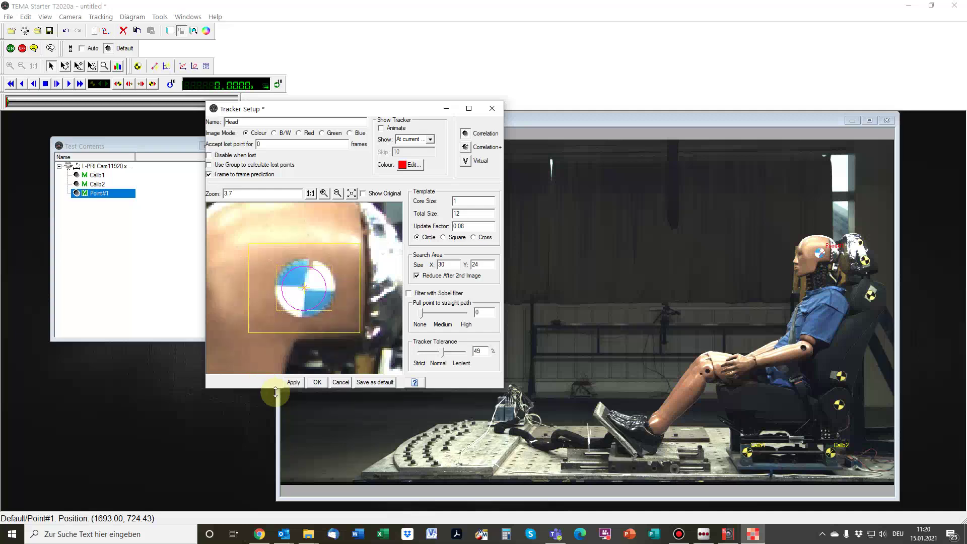
left_click(316, 382)
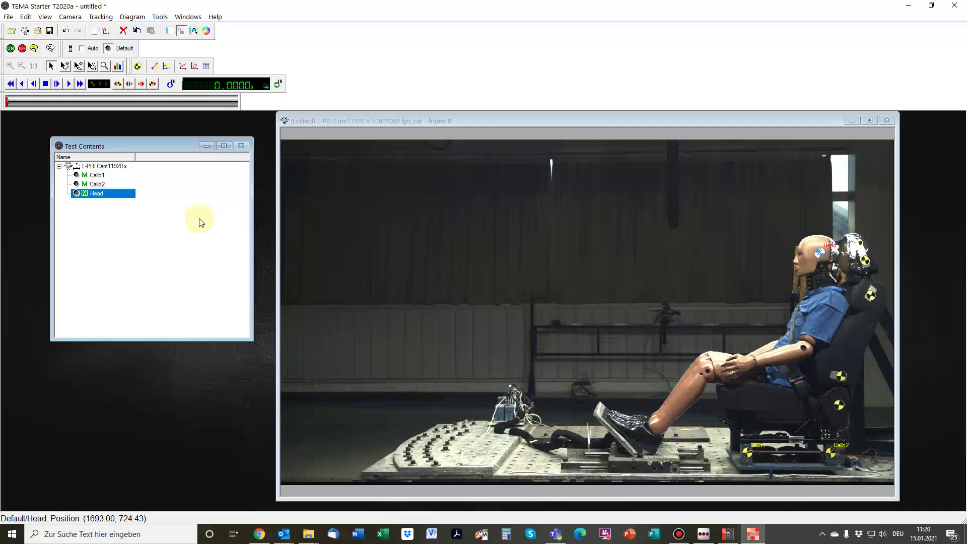
Step: Track all points forward to the end of the image sequence
left_click(141, 83)
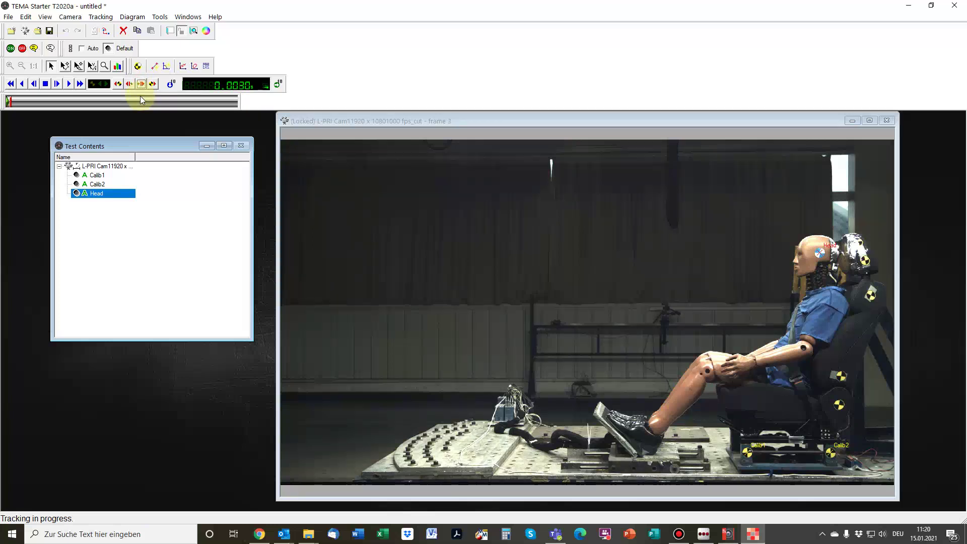
left_click(153, 84)
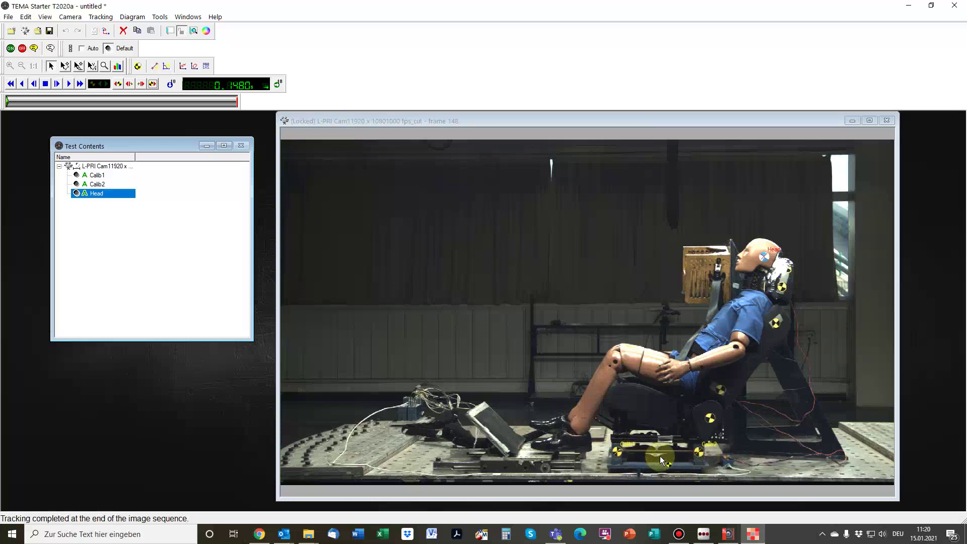
Step: Enable Single Parallel scaling for the camera view, with Calib1 as Point 1 and Calib2 as Point 2
right_click(416, 240)
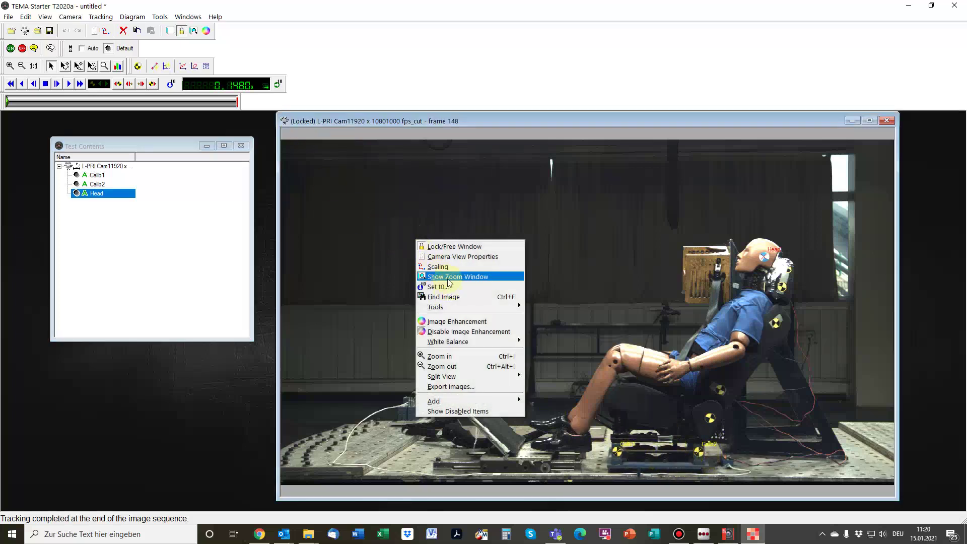
left_click(442, 265)
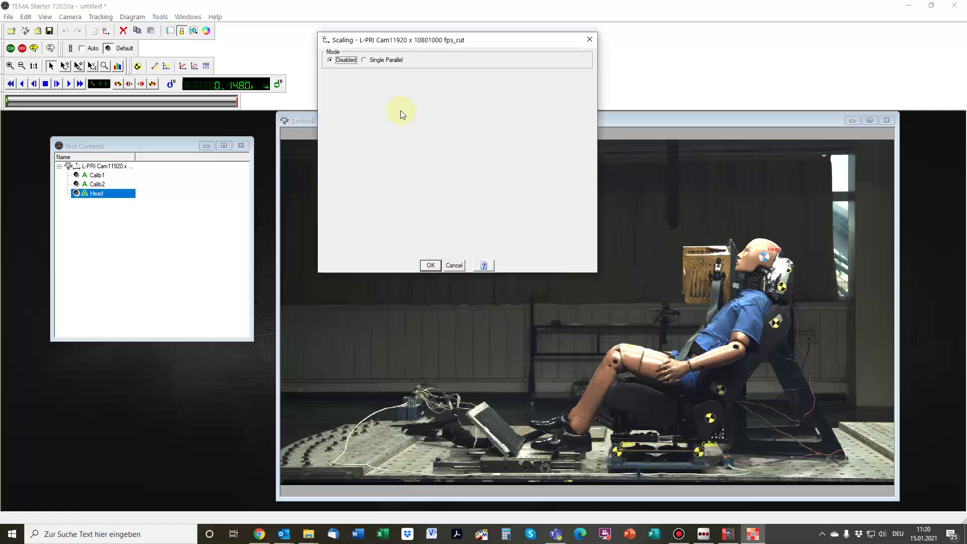
left_click(365, 60)
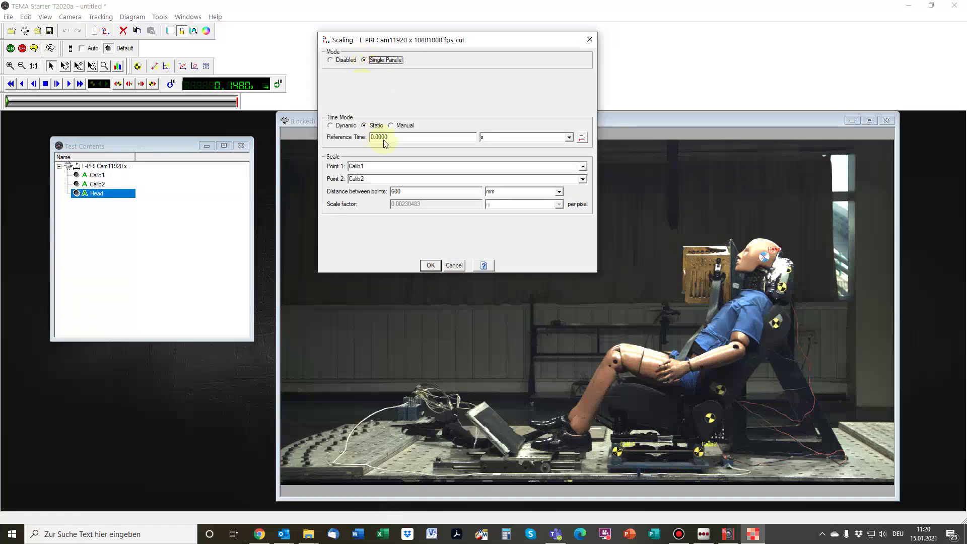
left_click(428, 167)
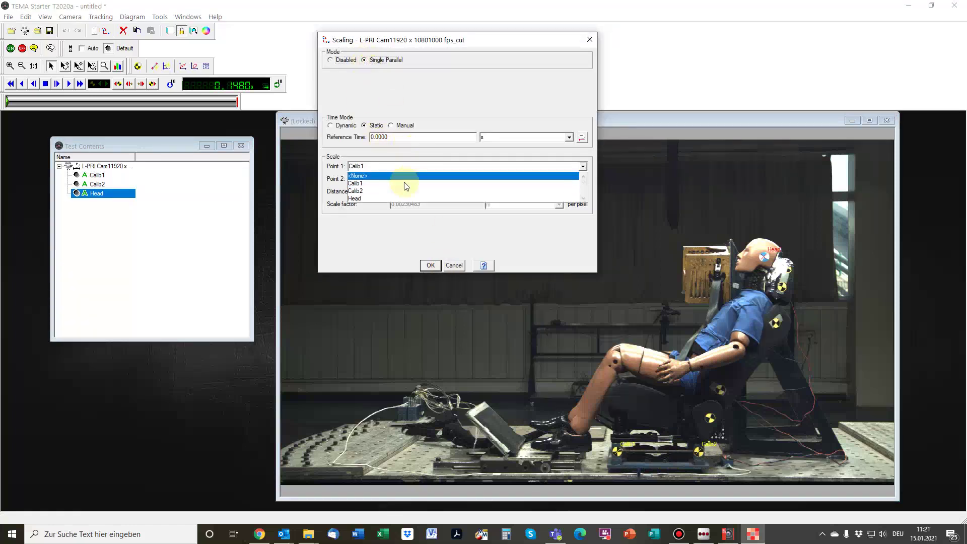
left_click(392, 183)
left_click(398, 179)
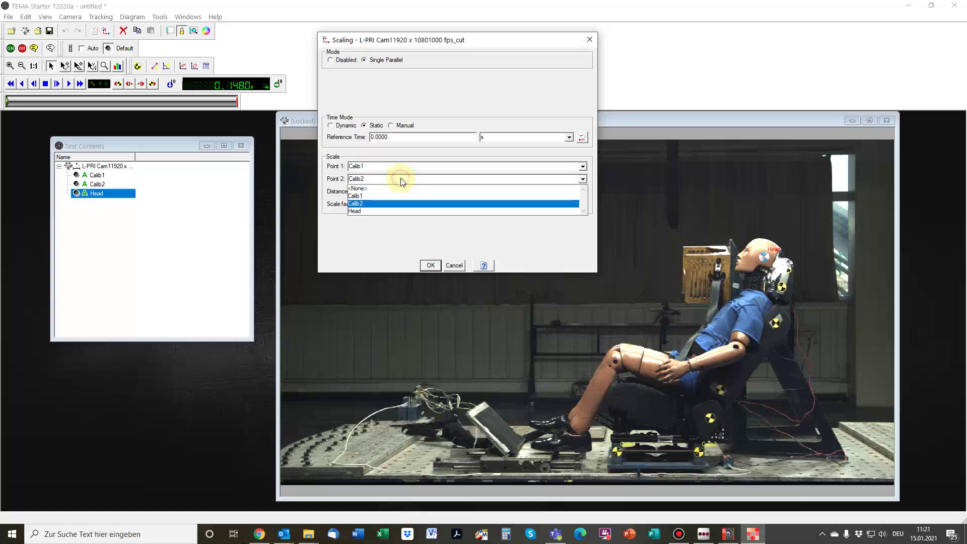
left_click(379, 204)
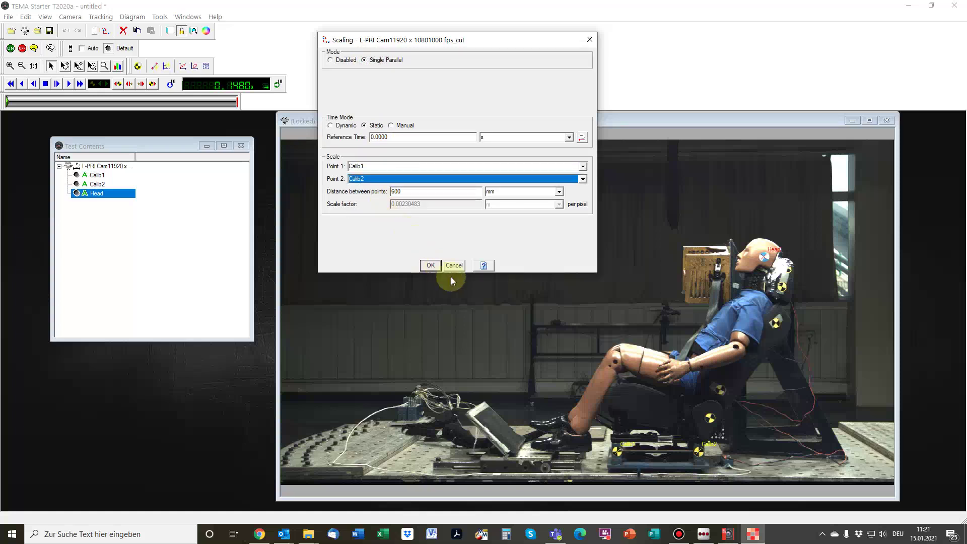
Step: Set the distance between the two calibration points to 600 mm and apply the scaling
double_click(424, 190)
type("600")
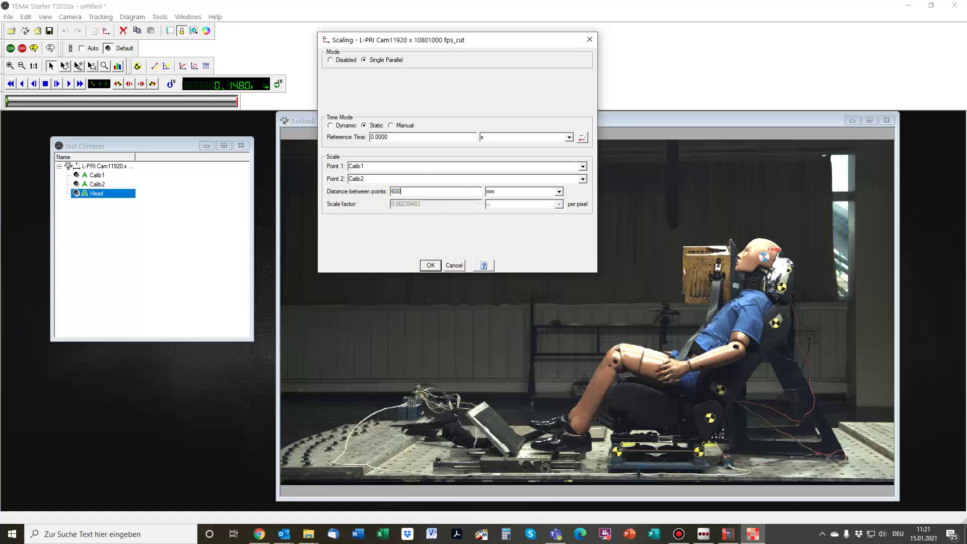
left_click(559, 192)
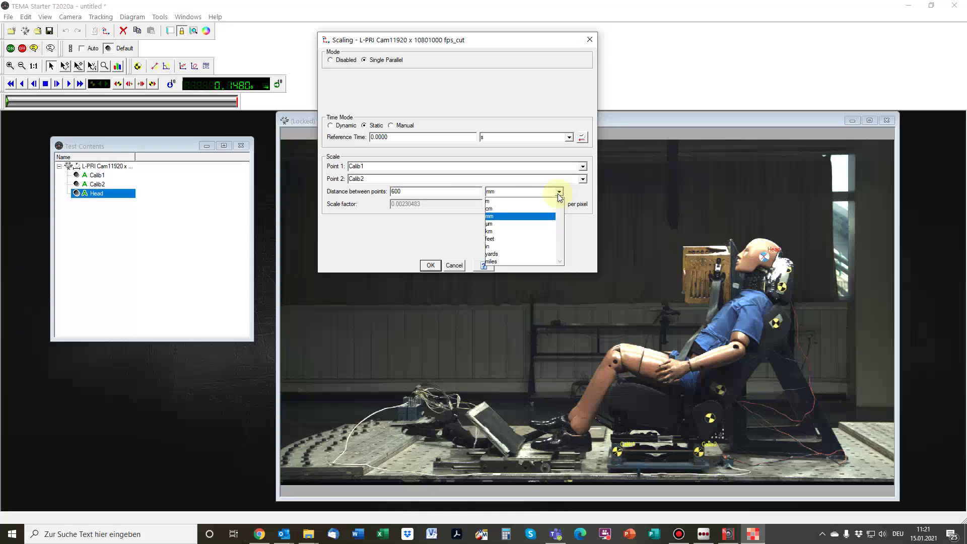
left_click(459, 223)
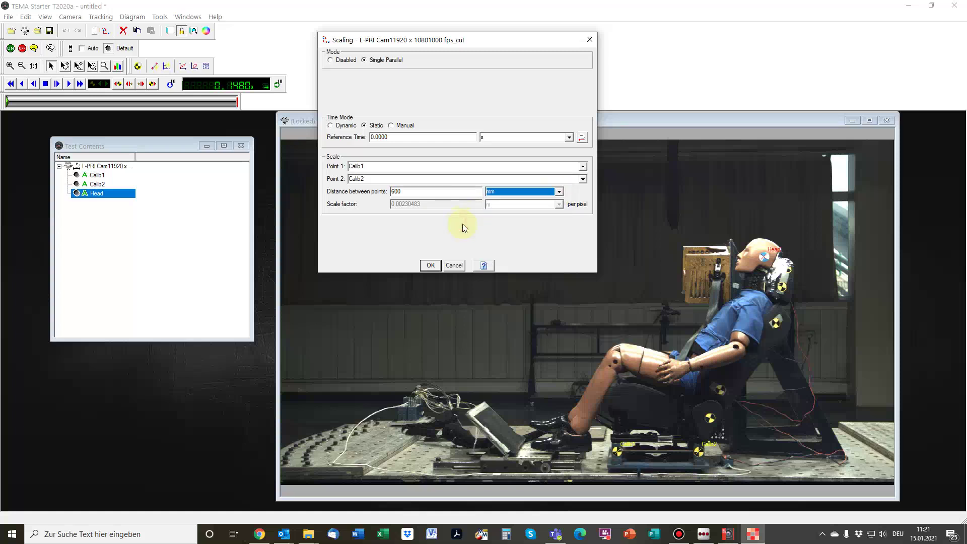
left_click(431, 265)
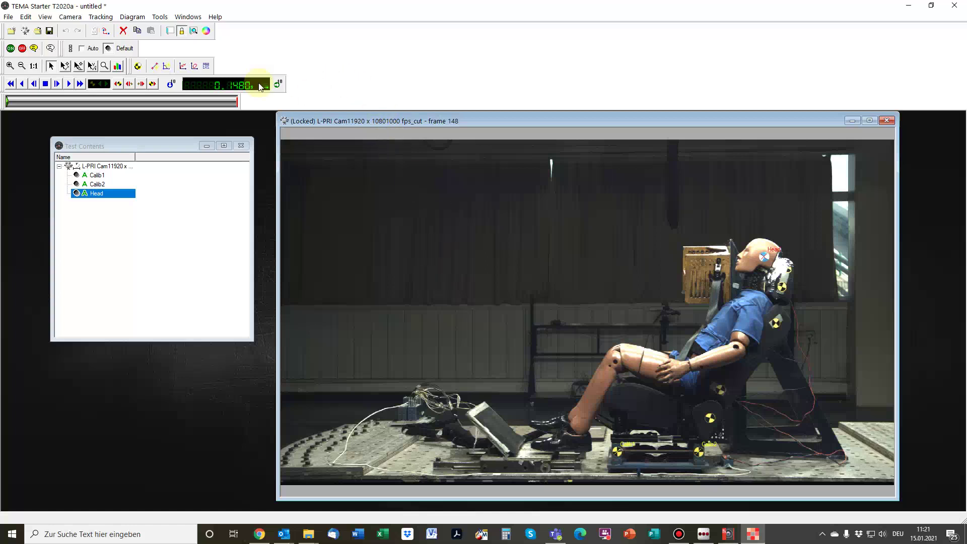
Step: Create a new XT diagram and add the Head point as a curve
left_click(132, 16)
mouse_move(136, 30)
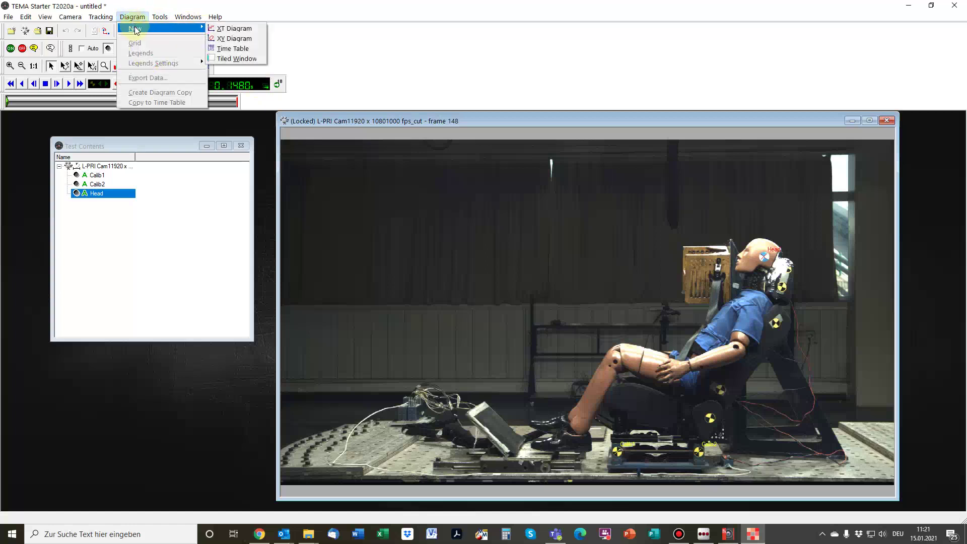
left_click(217, 28)
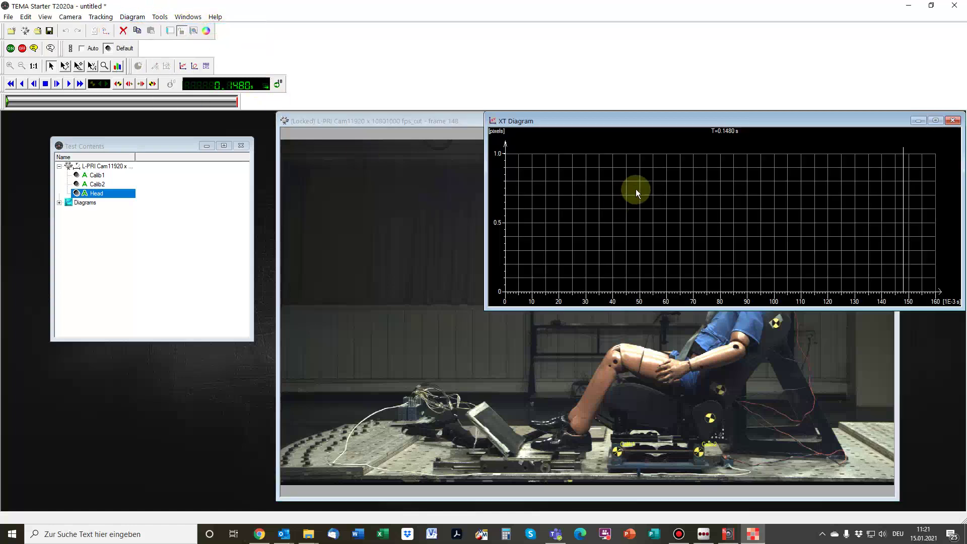
right_click(611, 142)
left_click(628, 149)
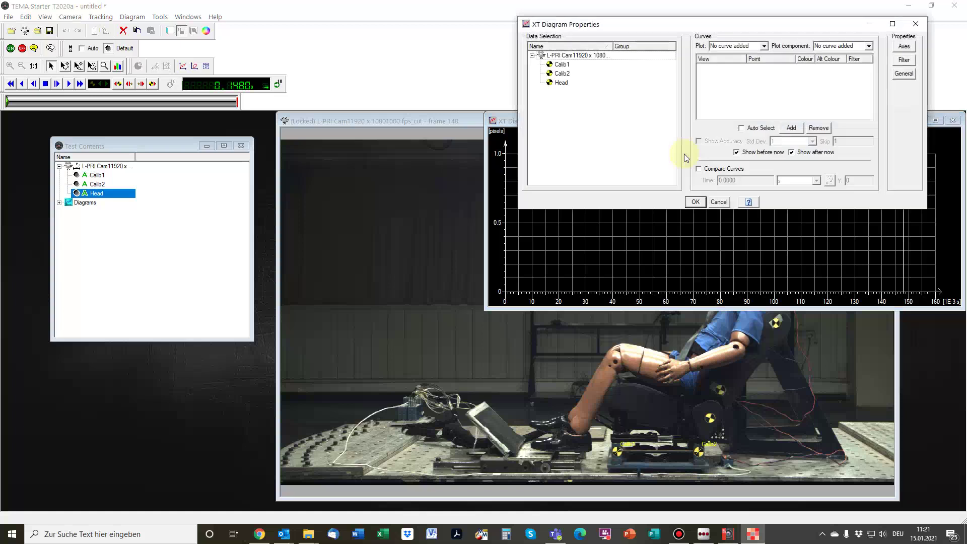
left_click(563, 82)
left_click(784, 129)
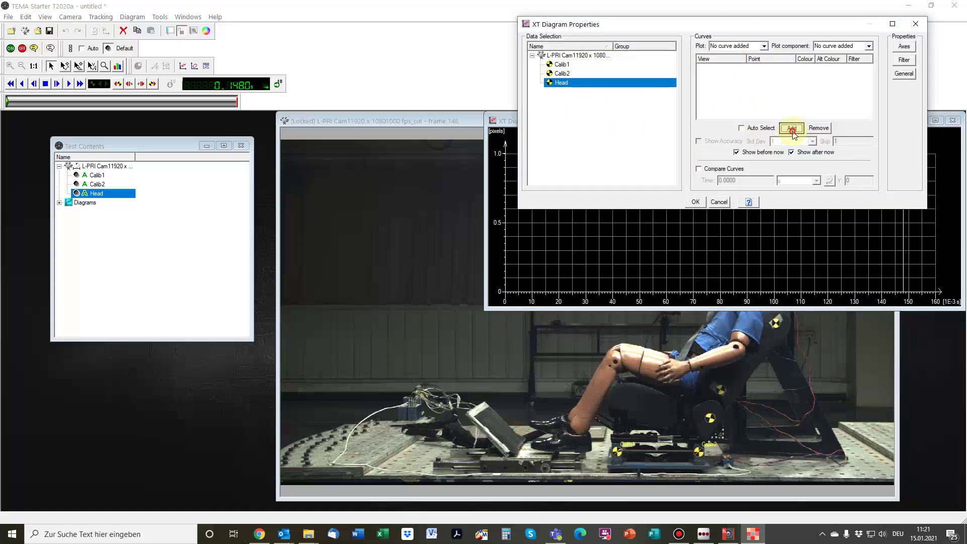
Step: Plot the Head curve as 2D velocity with the abs. speed component, and move the diagram clear of the dummy in the video
left_click(764, 46)
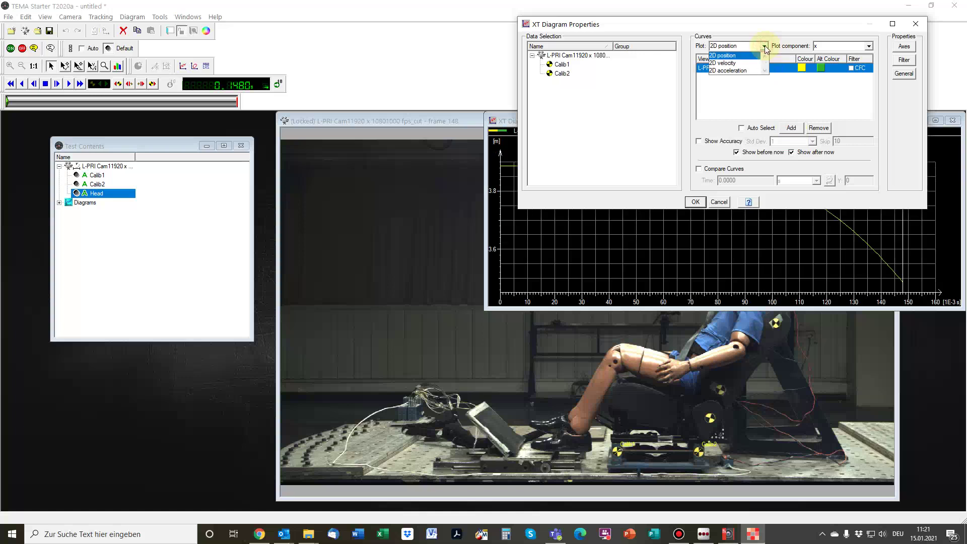
left_click(746, 66)
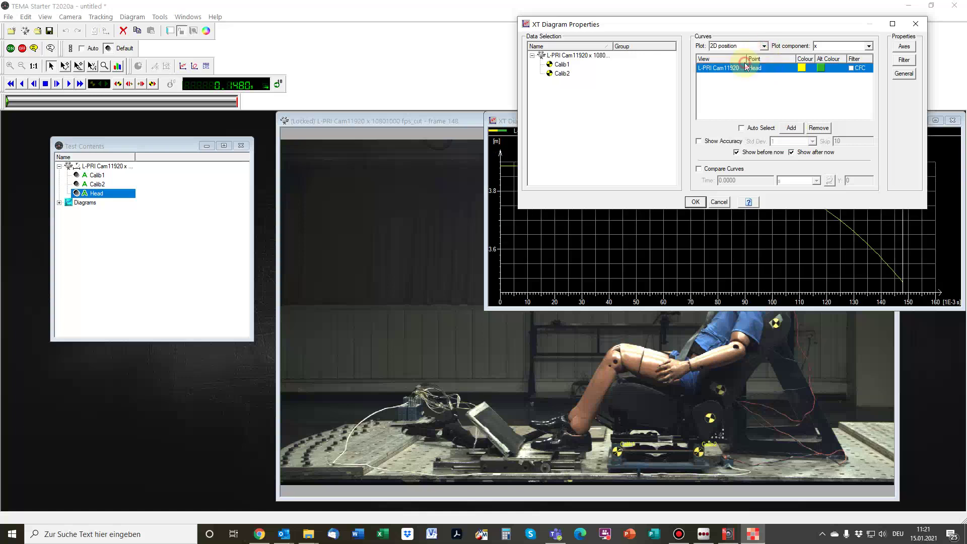
left_click(869, 46)
left_click(851, 69)
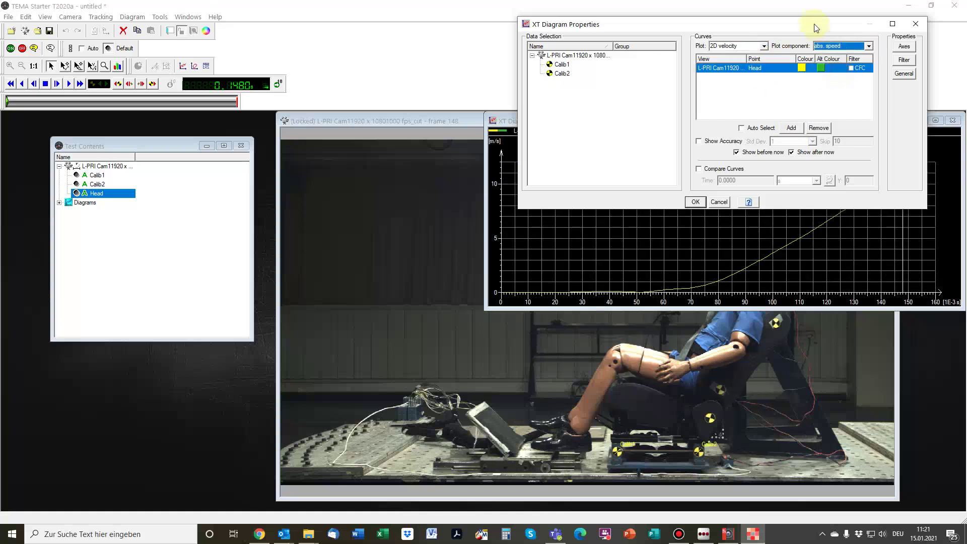
left_click_drag(812, 24, 339, 289)
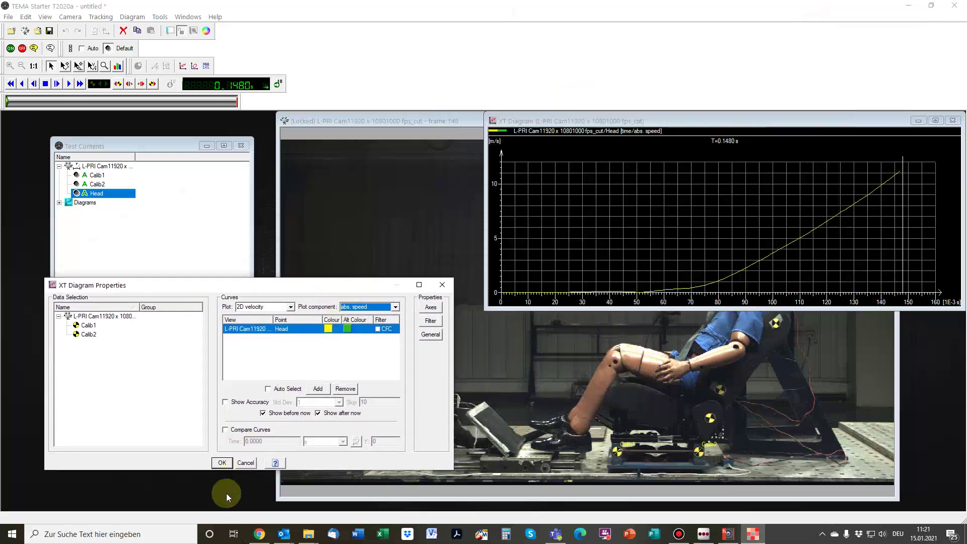
left_click(223, 465)
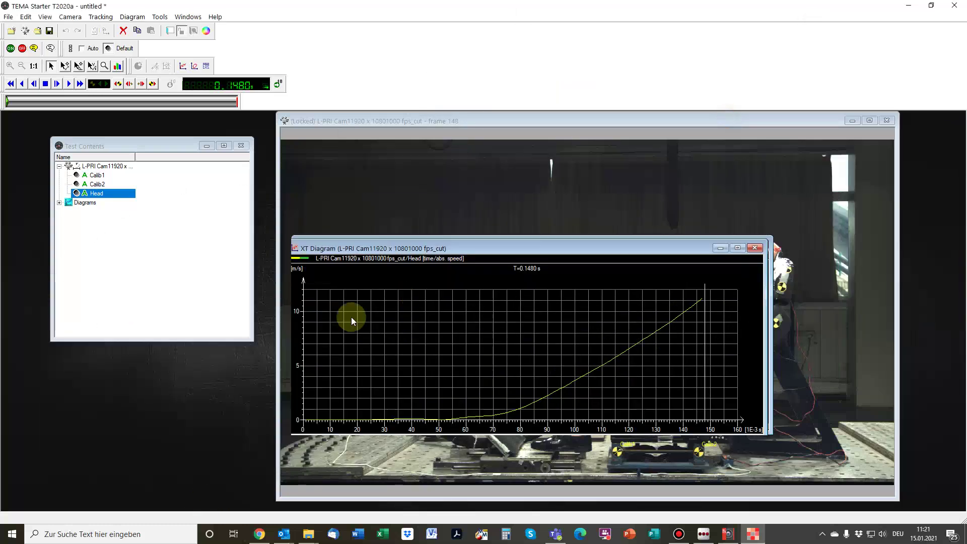
left_click_drag(537, 248, 261, 321)
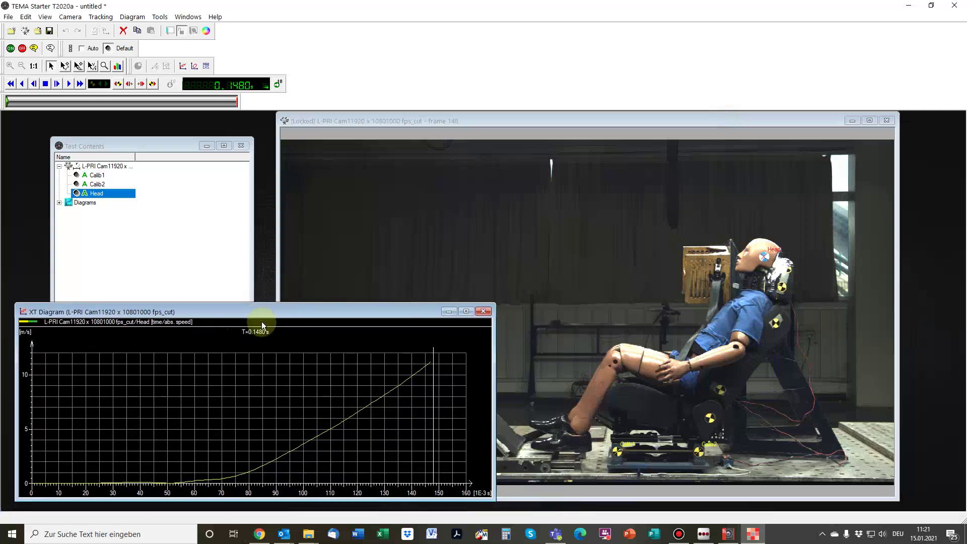
Step: Play the image sequence from the first frame alongside the speed diagram, and return to the start
left_click(10, 84)
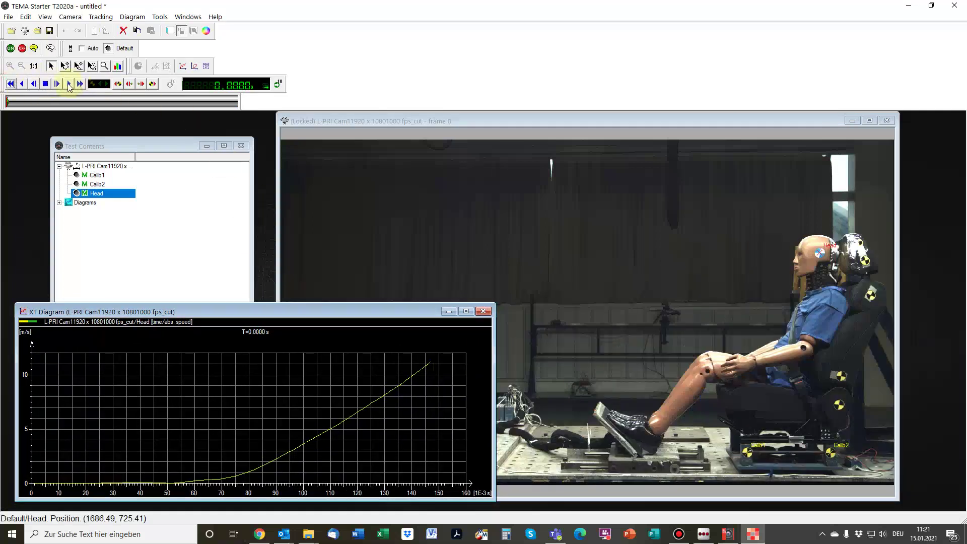
left_click(69, 84)
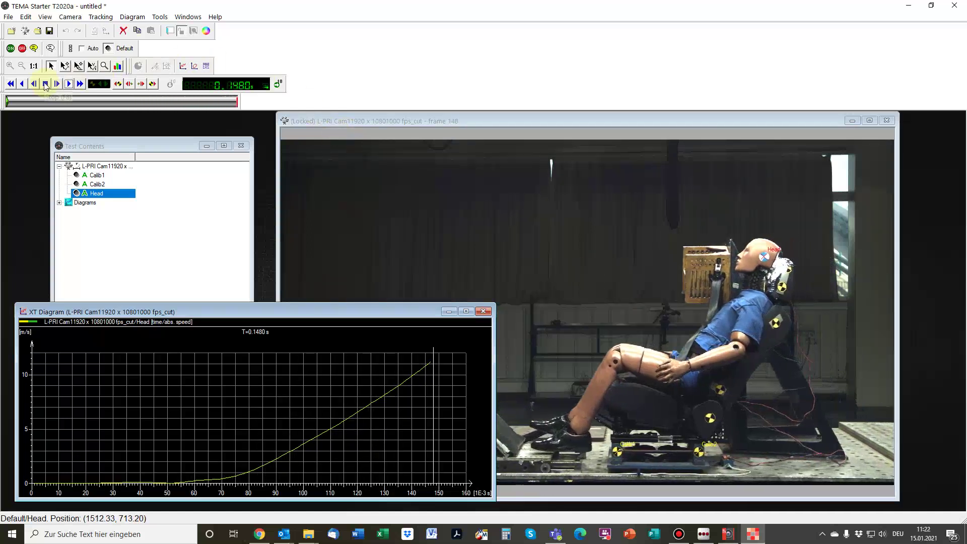
left_click(12, 84)
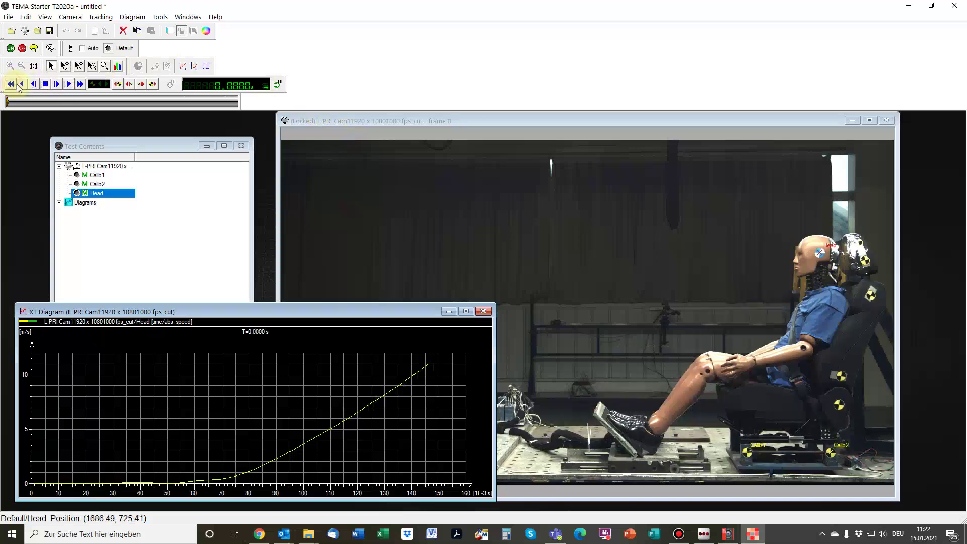
Step: Add Calib1 to the XT diagram as a second abs. speed curve and play the image sequence
right_click(205, 341)
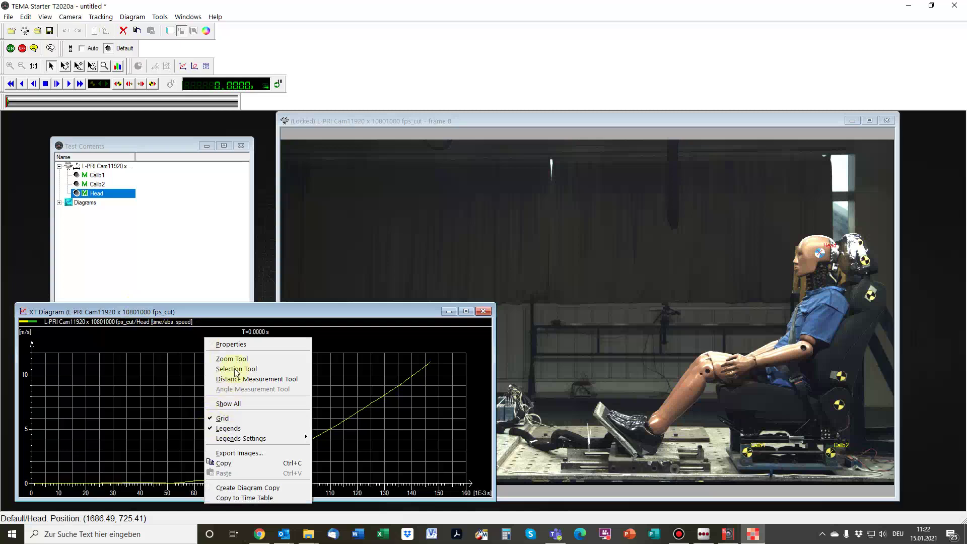
left_click(231, 344)
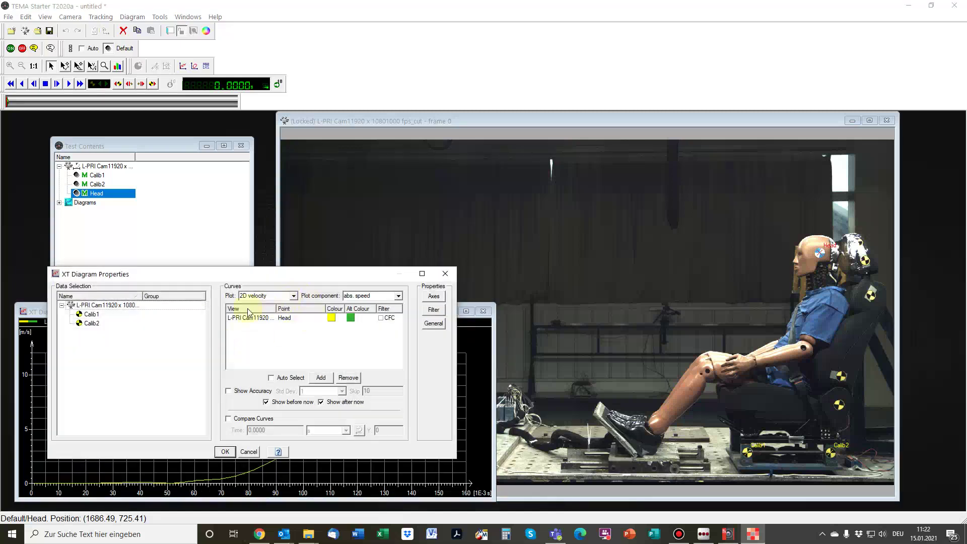
left_click(91, 314)
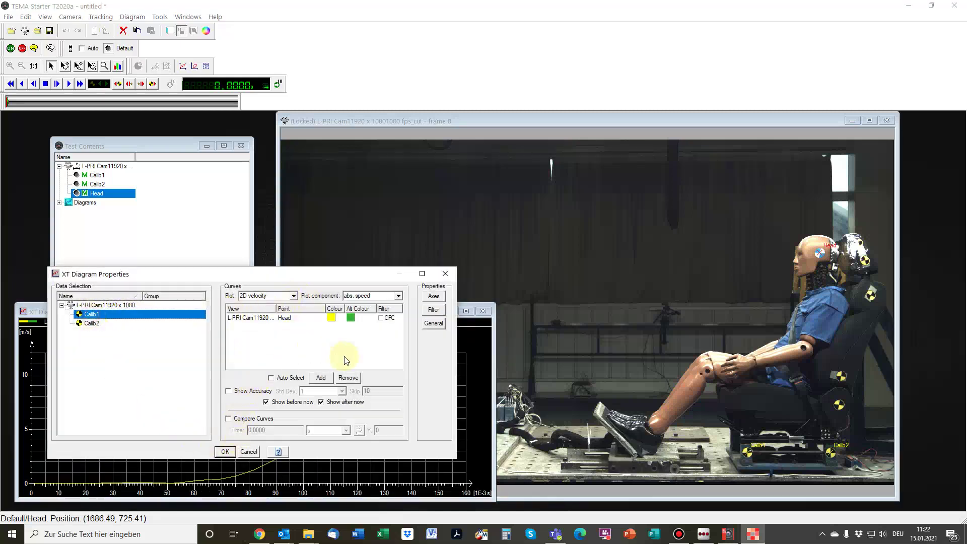
left_click(322, 378)
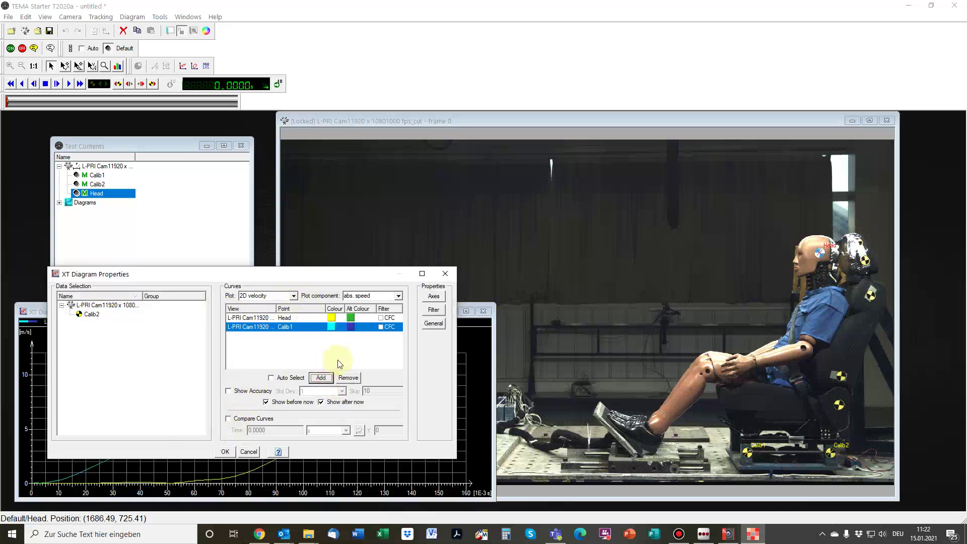
left_click(226, 452)
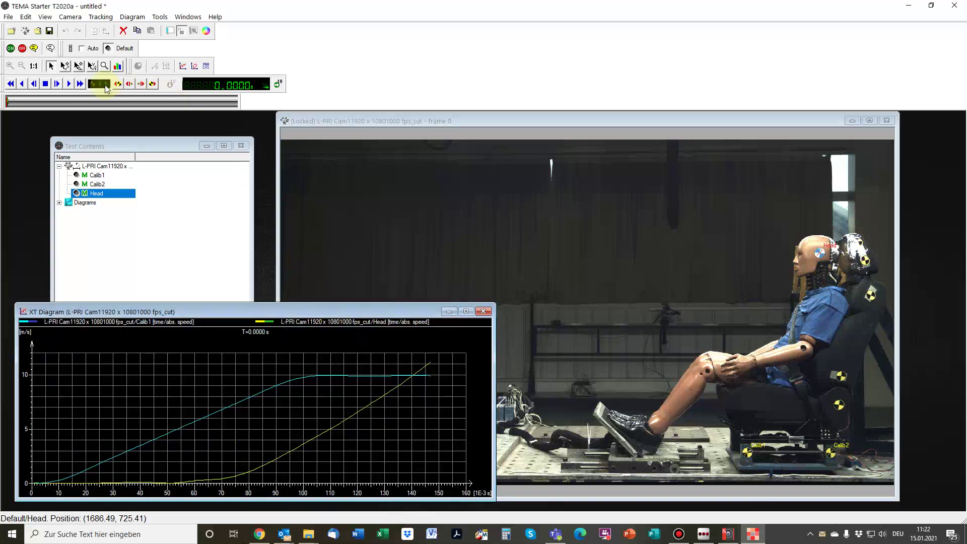
left_click(69, 84)
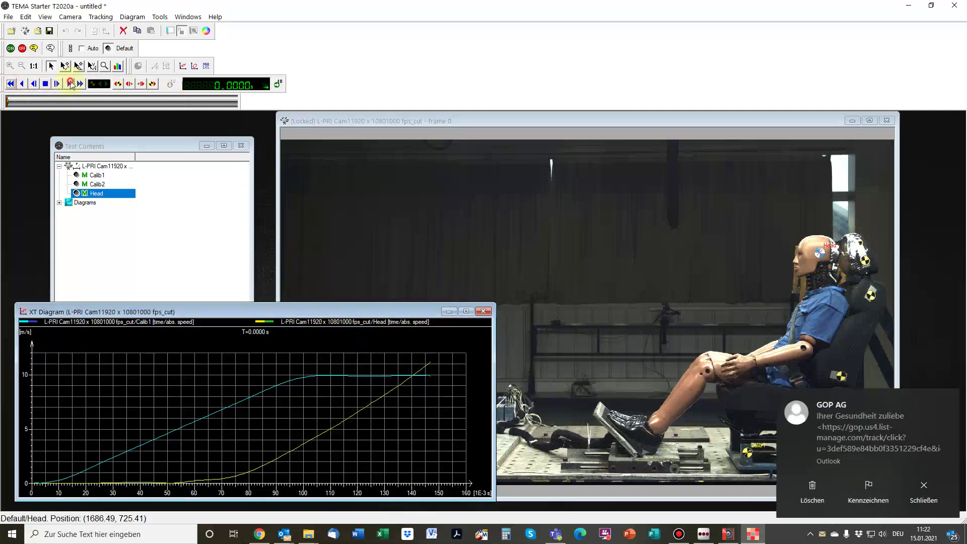